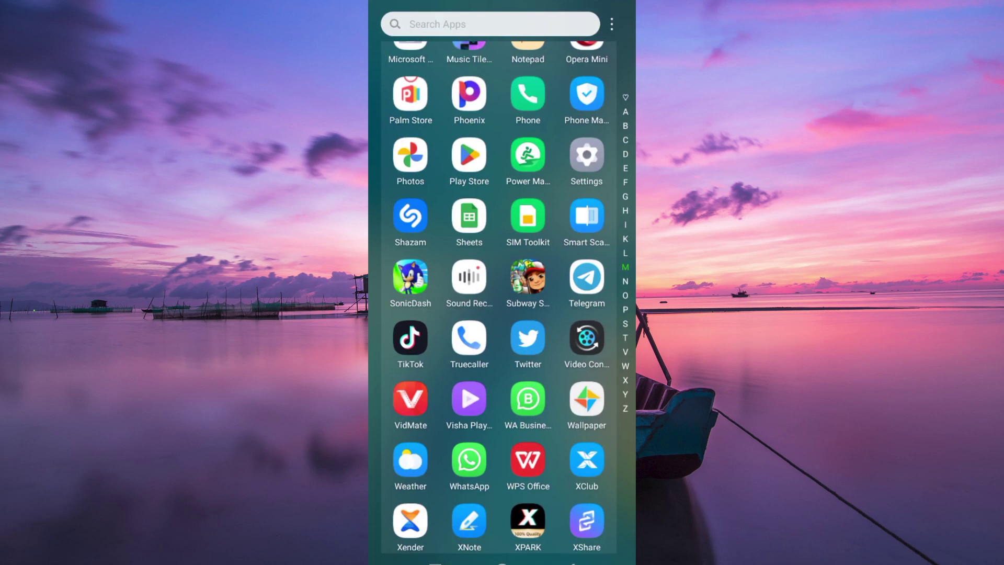
- Scroll the app drawer to Play Store and search for 'mp4 converter app'
mouse_move(450, 414)
mouse_down()
mouse_move(430, 402)
mouse_move(427, 378)
mouse_up()
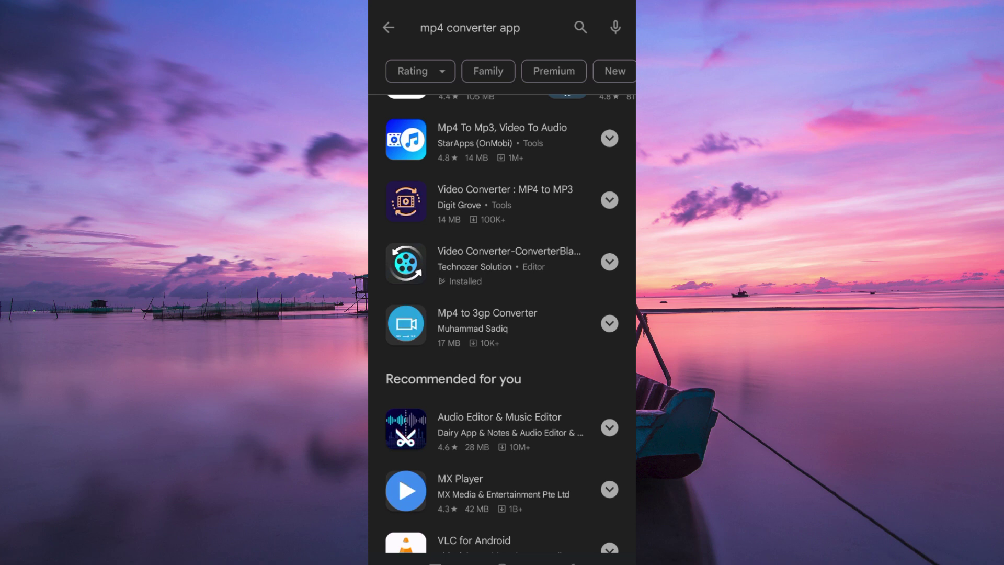
- Open the installed Video Converter-ConverterBlack app from its Play Store page
click(490, 265)
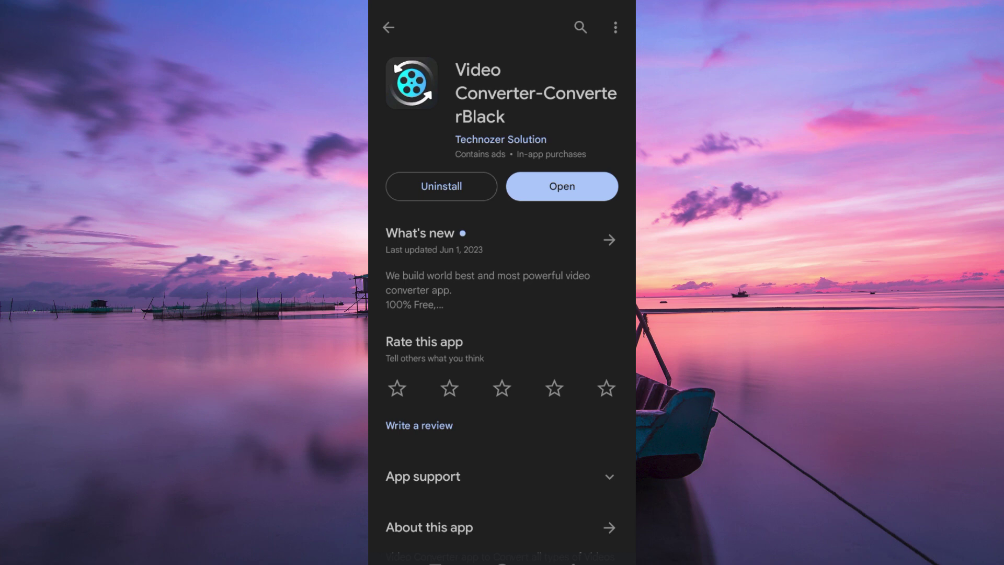
click(562, 186)
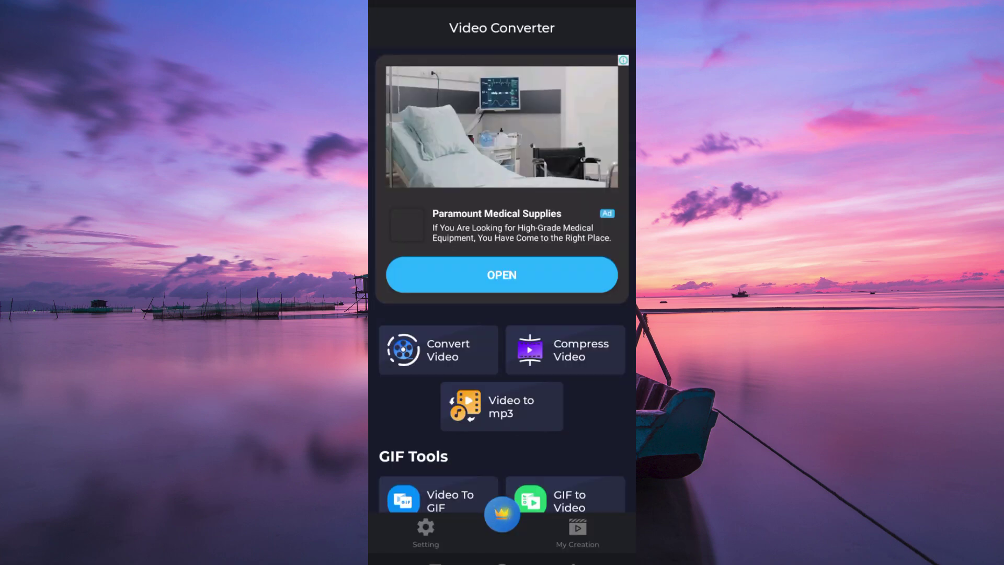
- Bring up the Convert Video Gallery Files list of device videos
click(426, 352)
click(503, 207)
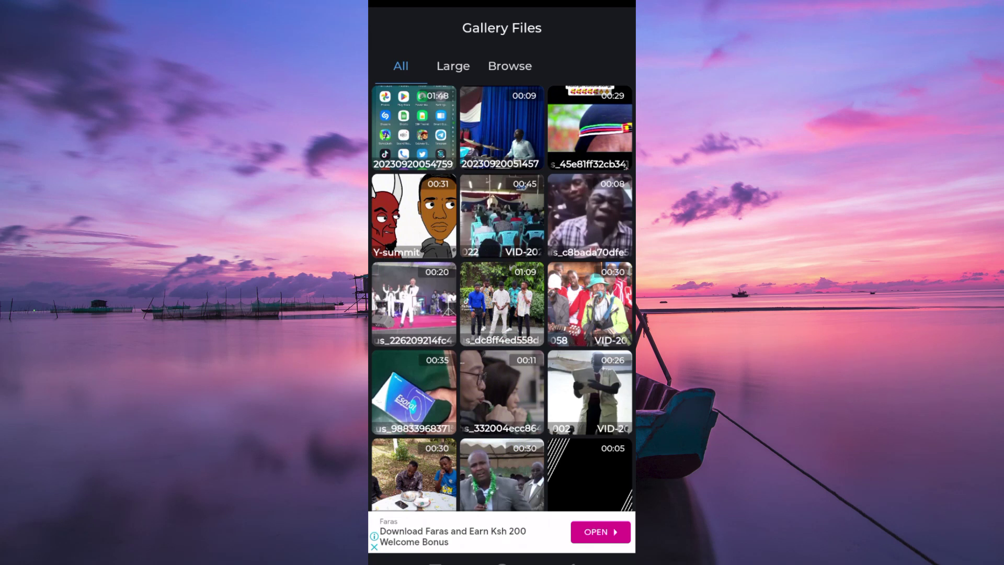
- Convert Y-summit to MP4 under the file name 'convertion'
click(414, 216)
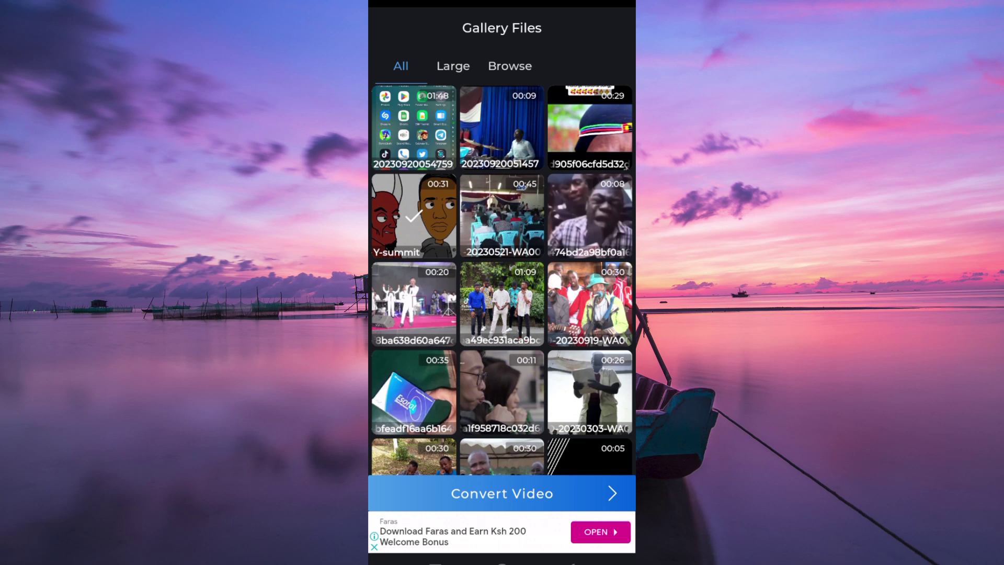
click(502, 493)
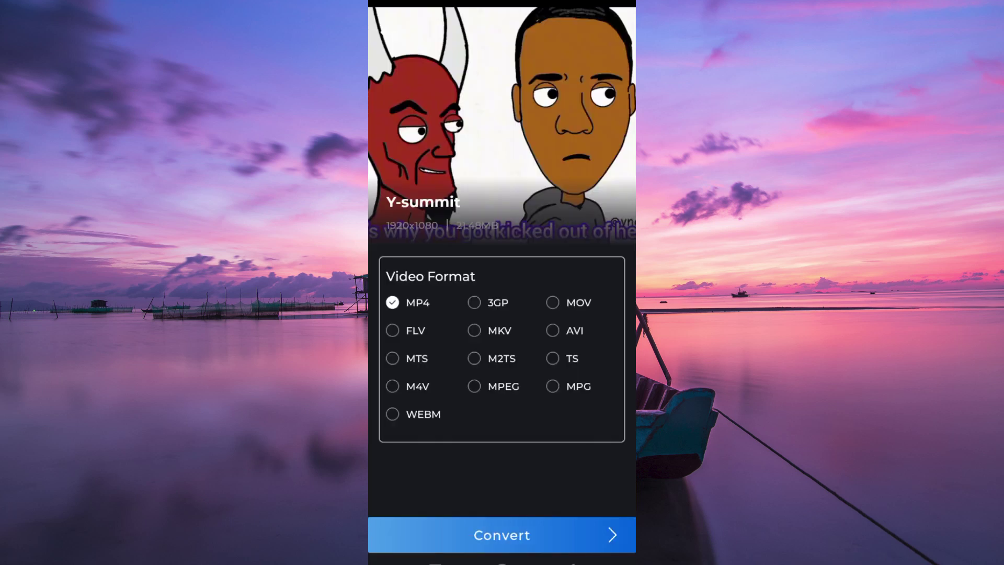
click(474, 330)
click(474, 302)
click(395, 304)
click(547, 539)
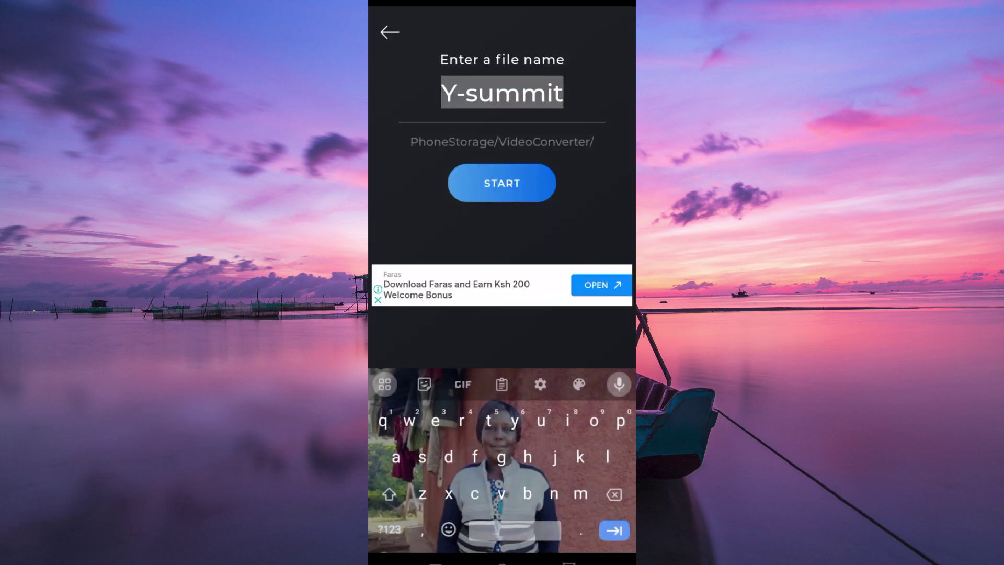
text(co)
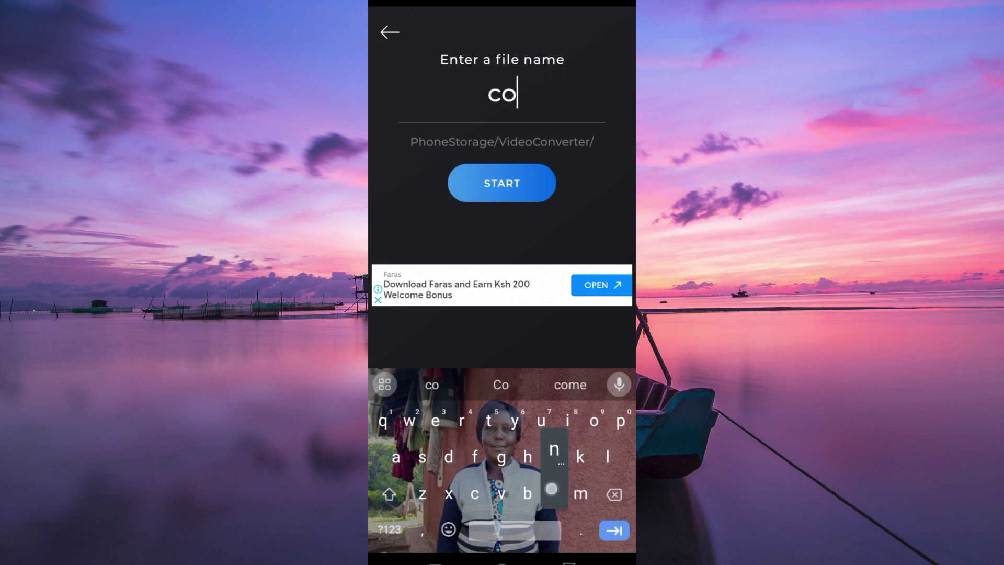
text(nvertion)
click(528, 183)
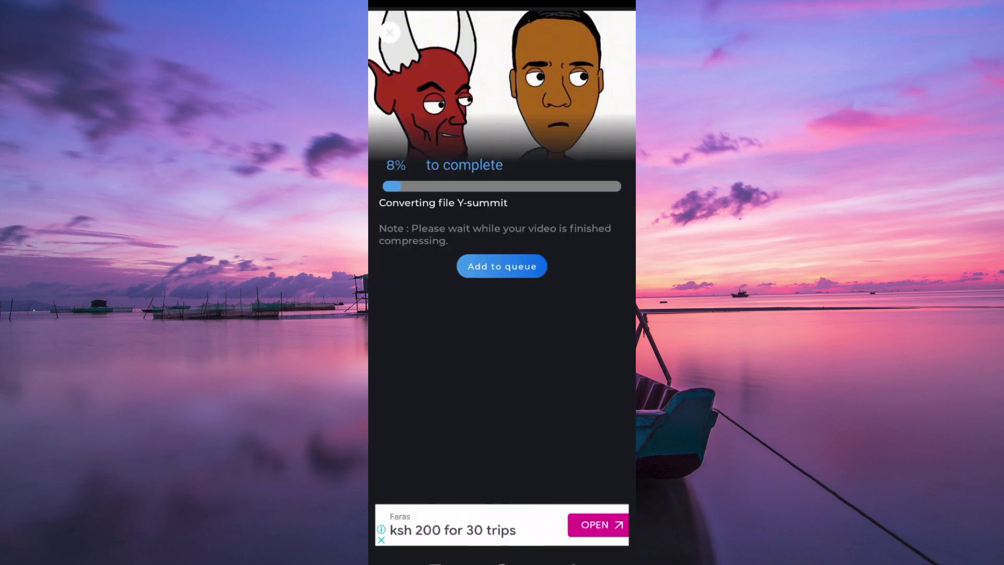